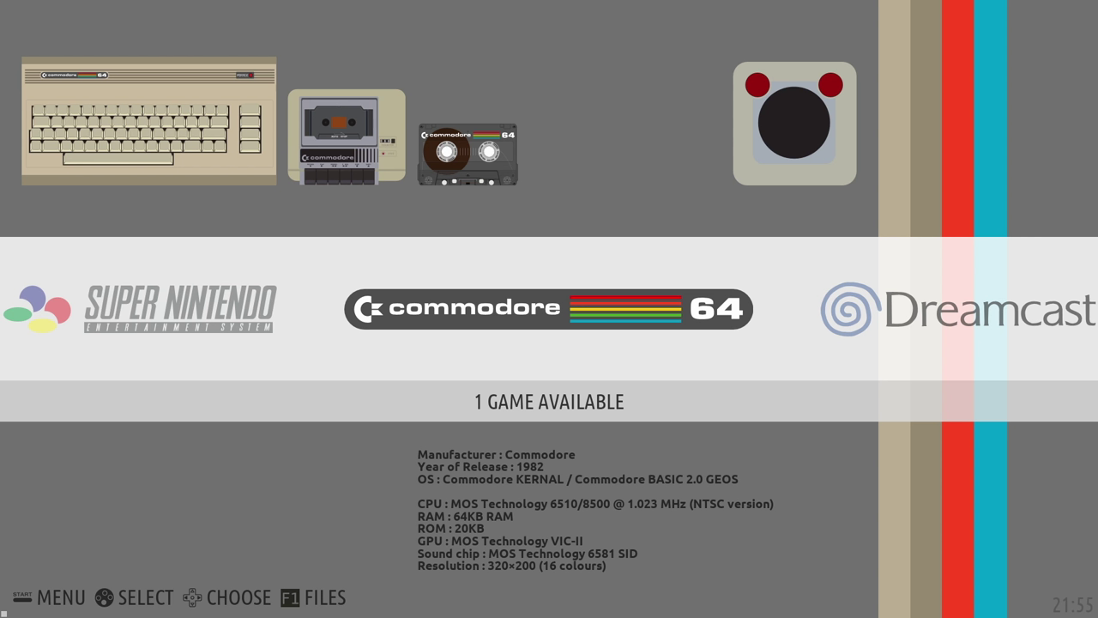
# Open the system setting for installing Batocera on a new disk, with PNY CS900 240GB (223.6G) as target device.
pyautogui.press('Return')
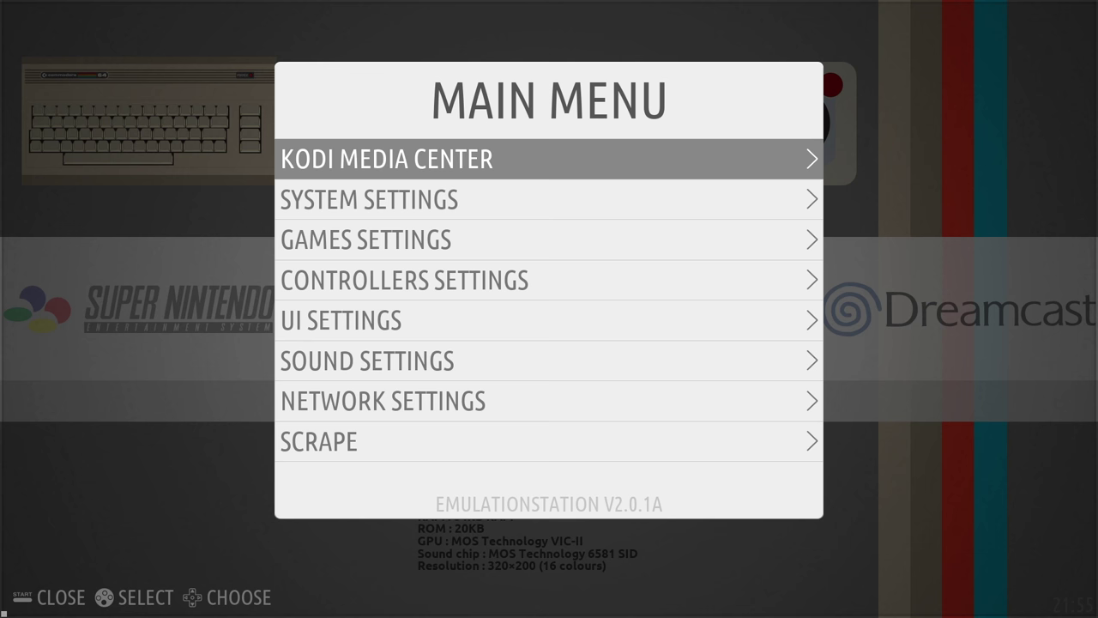
pyautogui.press('Down')
pyautogui.press('Return')
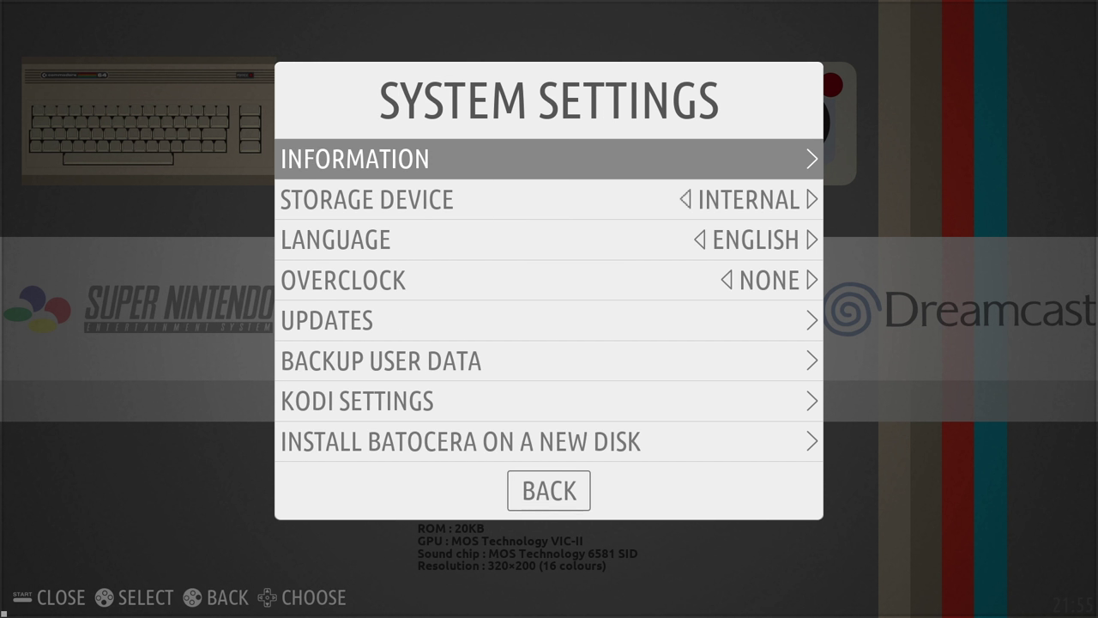
pyautogui.press('Down')
pyautogui.press('Down')
pyautogui.press('Down')
pyautogui.press('Down')
pyautogui.press('Down')
pyautogui.press('Down')
pyautogui.press('Down')
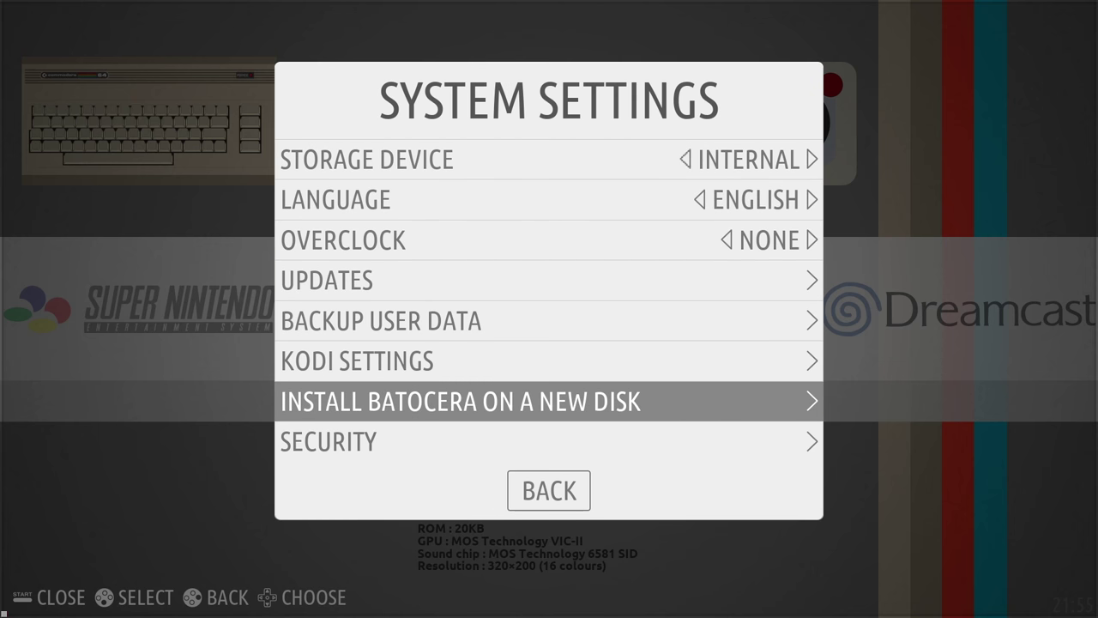
pyautogui.press('Return')
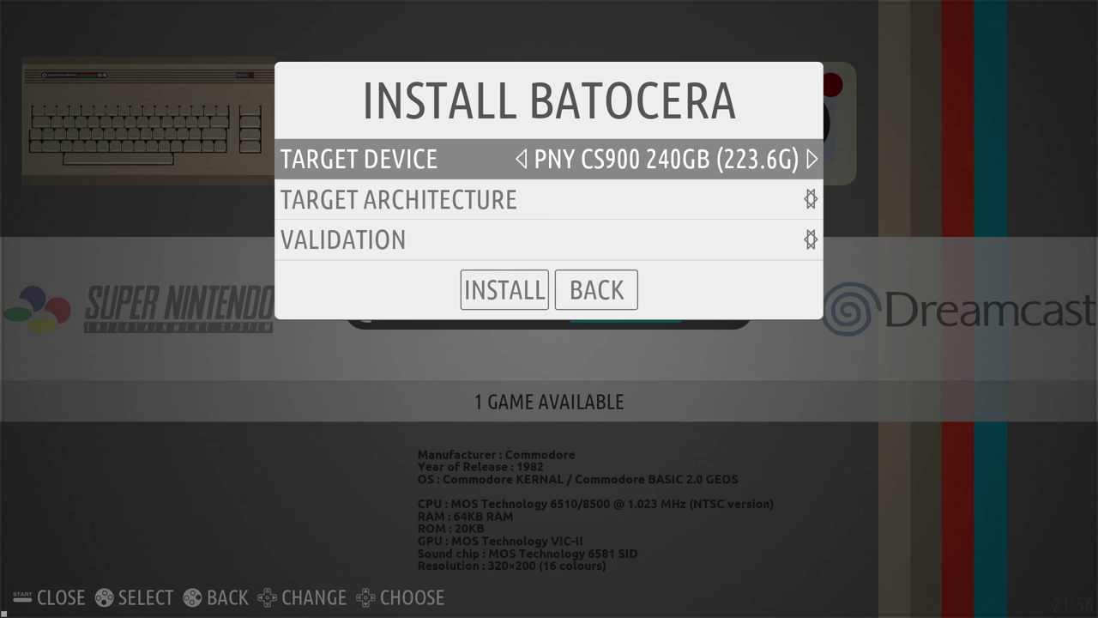
# Set the target architecture of the Batocera installation to X86_64.
pyautogui.press('Down')
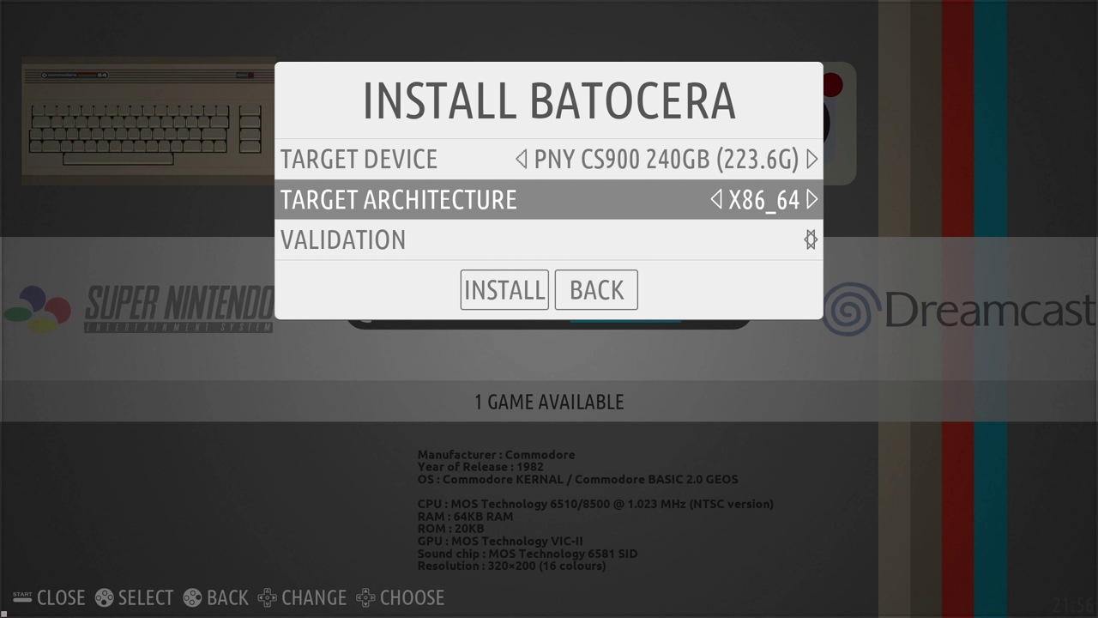
pyautogui.press('Left')
pyautogui.press('Left')
pyautogui.press('Left')
pyautogui.press('Right')
pyautogui.press('Right')
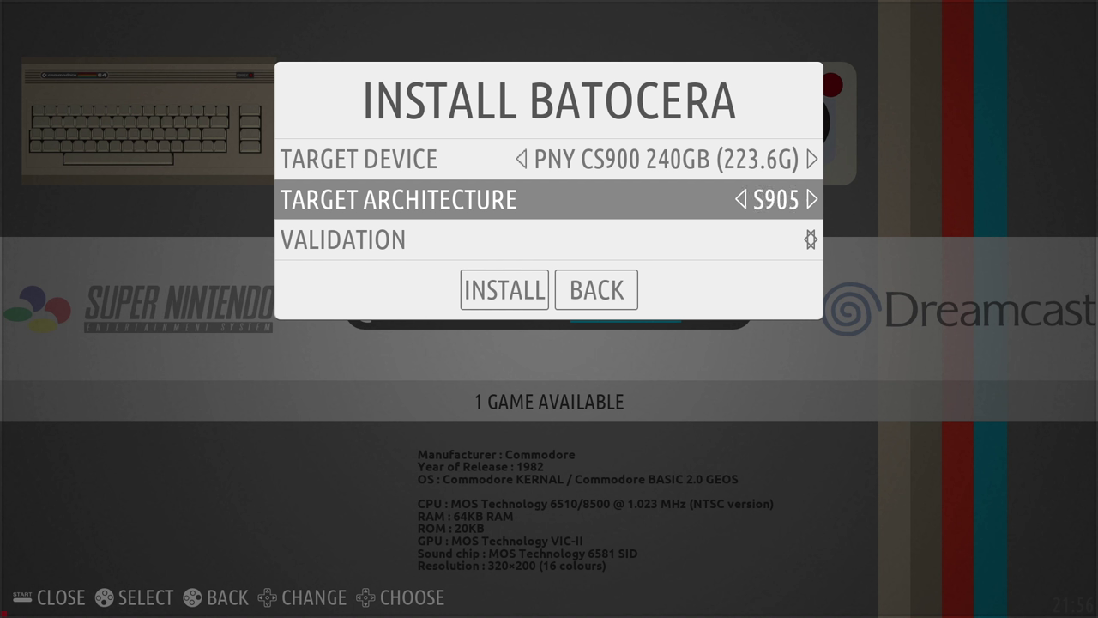
pyautogui.press('Right')
pyautogui.press('Right')
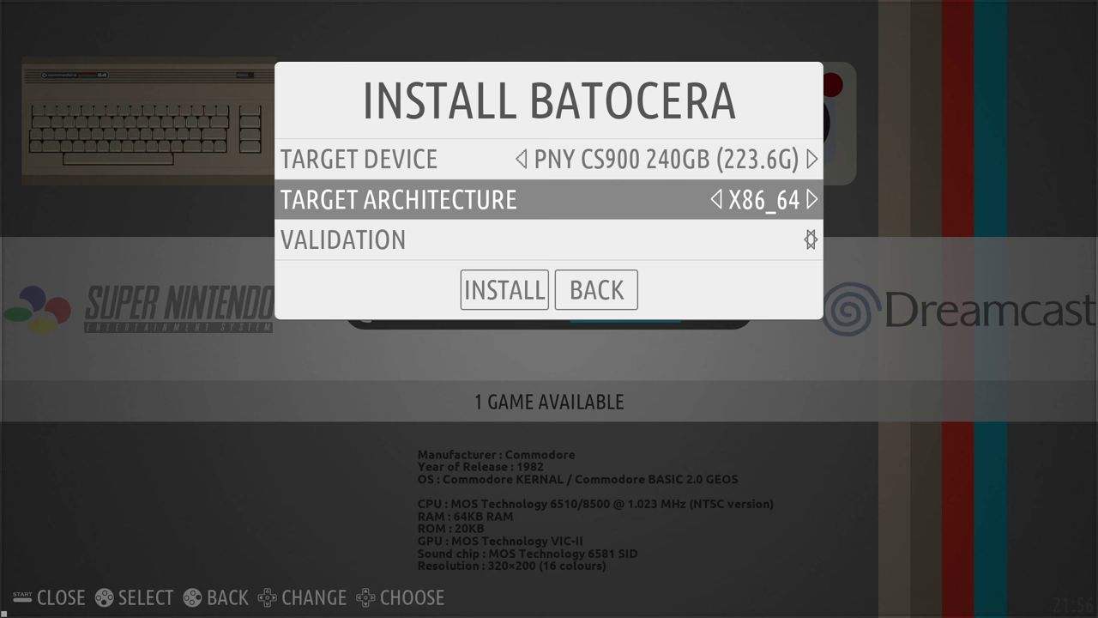
# Set the installation's validation to YES, I'M SURE and recheck the target device and architecture.
pyautogui.press('Down')
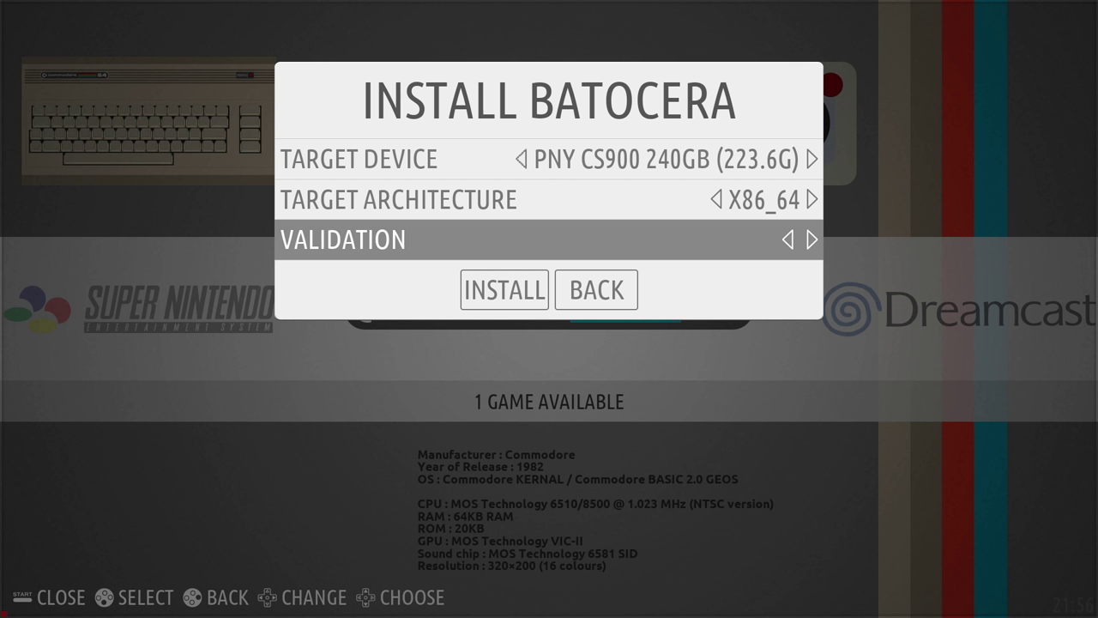
pyautogui.press('Right')
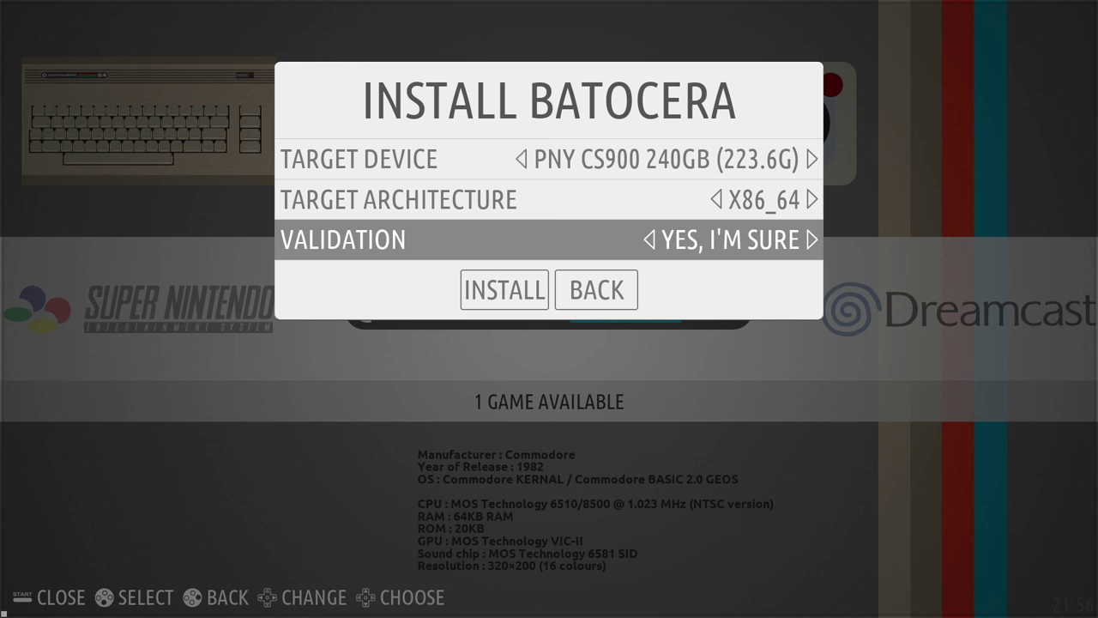
pyautogui.press('Up')
pyautogui.press('Up')
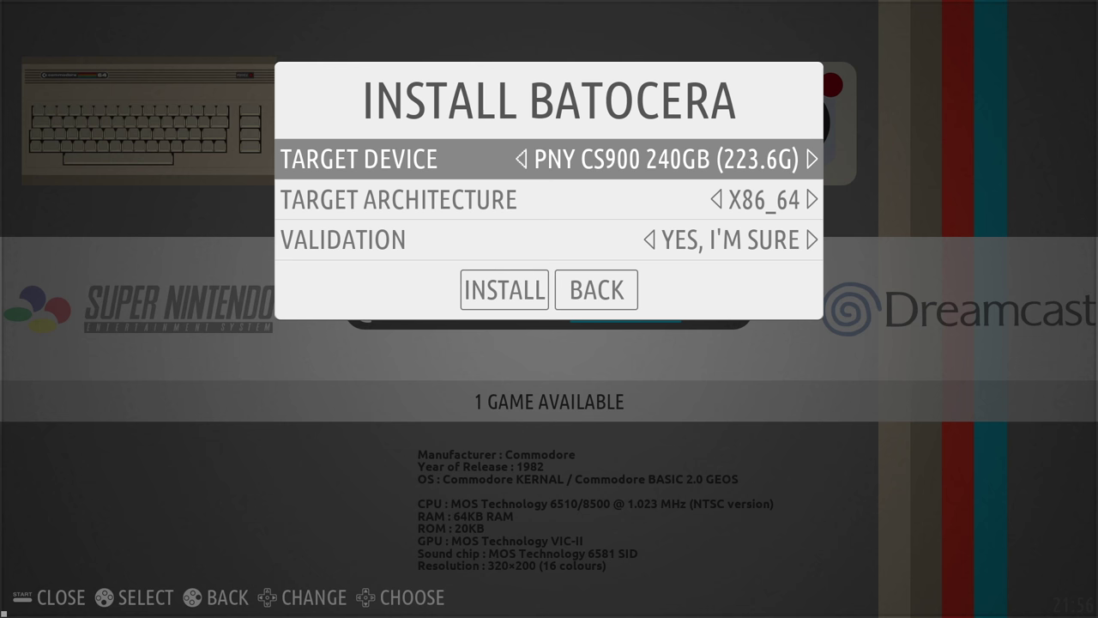
pyautogui.press('Down')
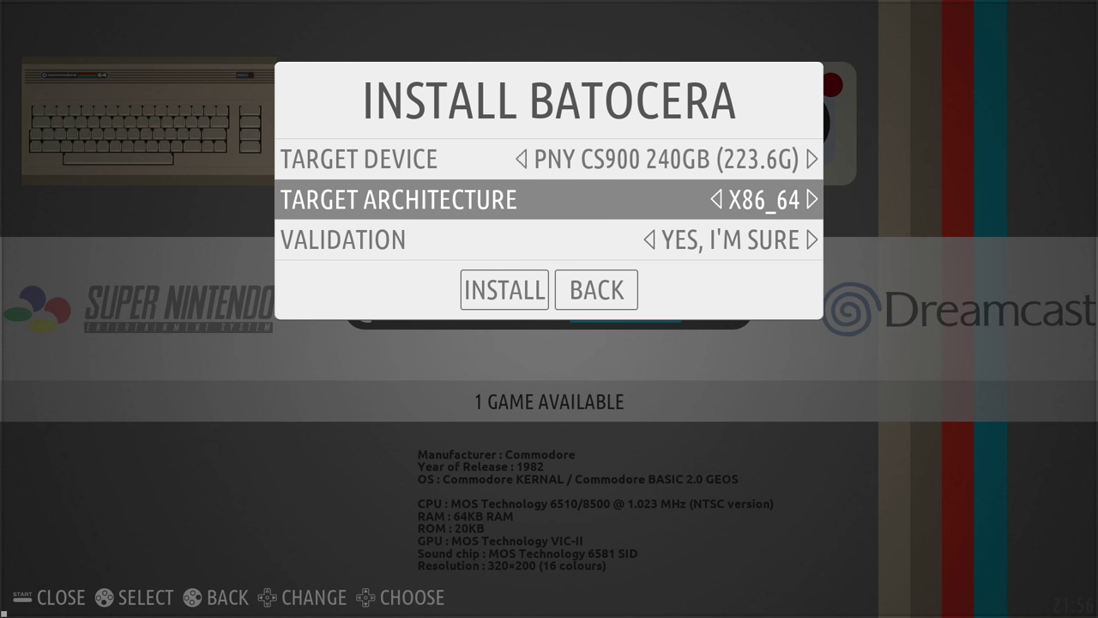
pyautogui.press('Down')
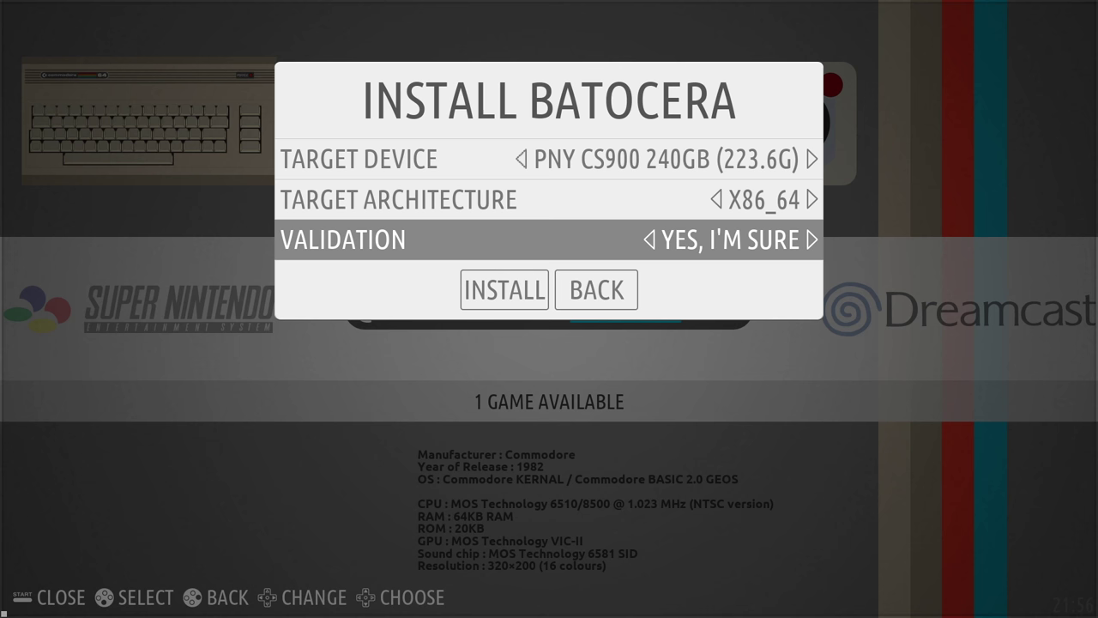
# Run the Batocera installation on the target disk and return to the game system selection.
pyautogui.press('Down')
pyautogui.press('Return')
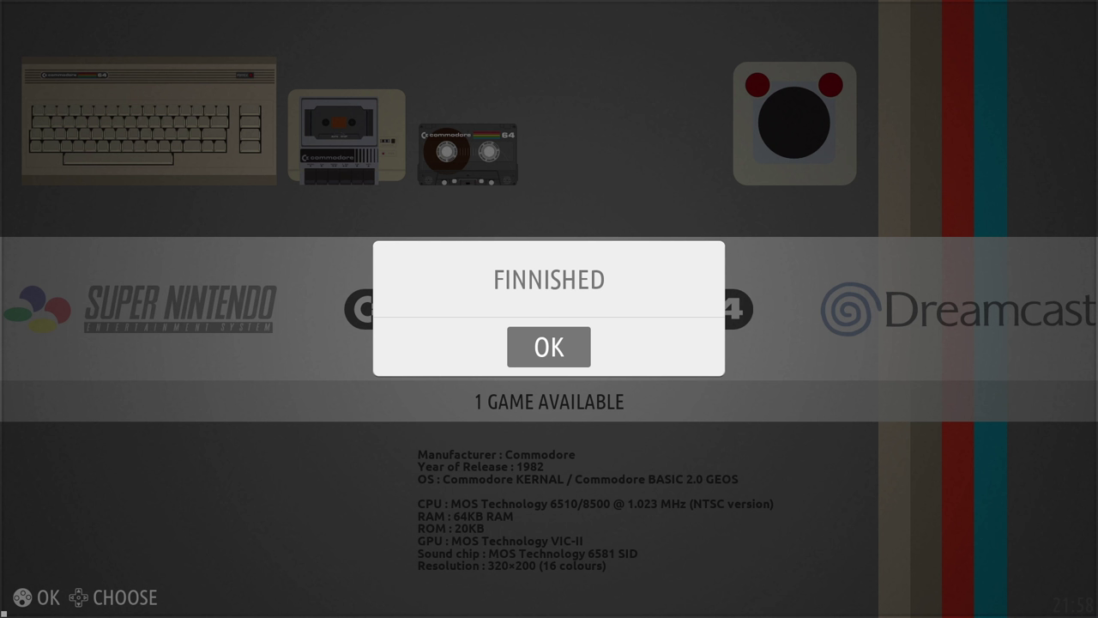
pyautogui.press('Return')
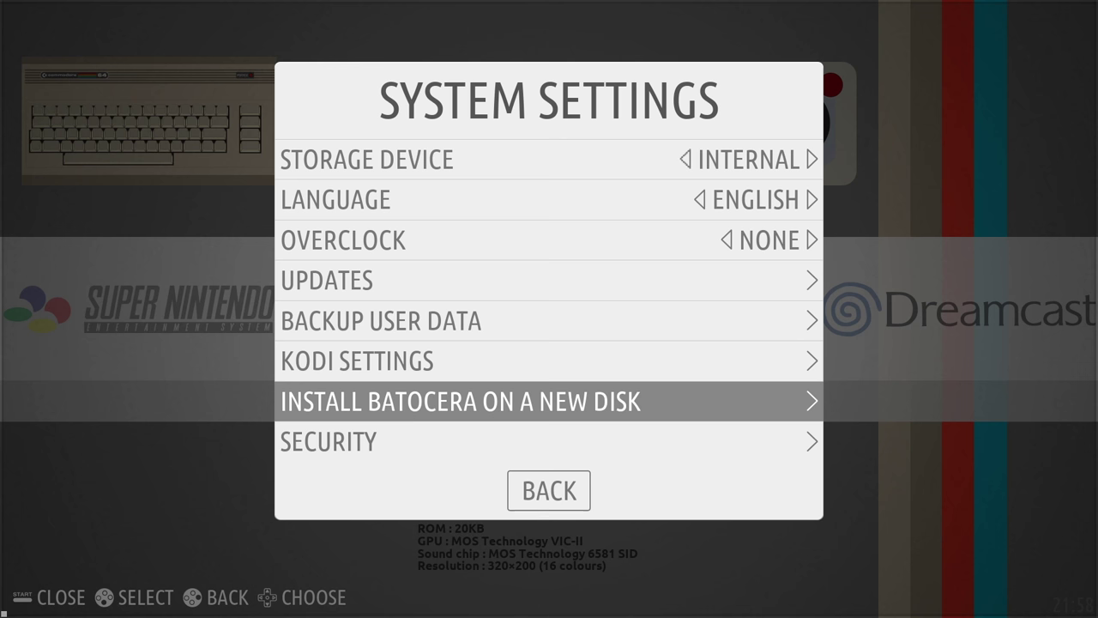
pyautogui.press('Down')
pyautogui.press('Down')
pyautogui.press('Return')
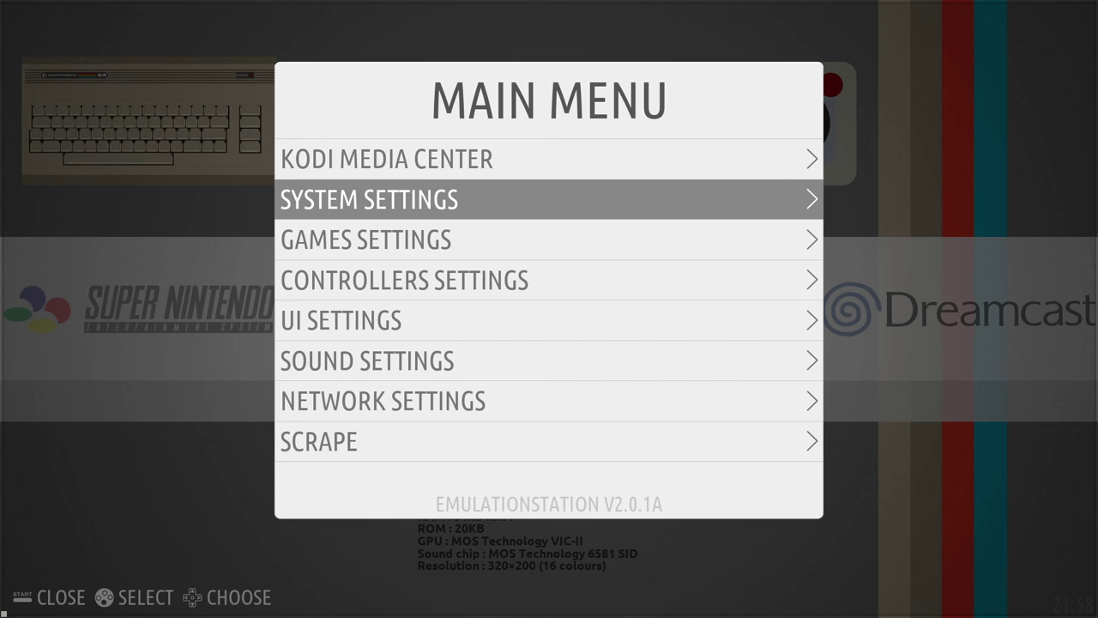
pyautogui.press('Escape')
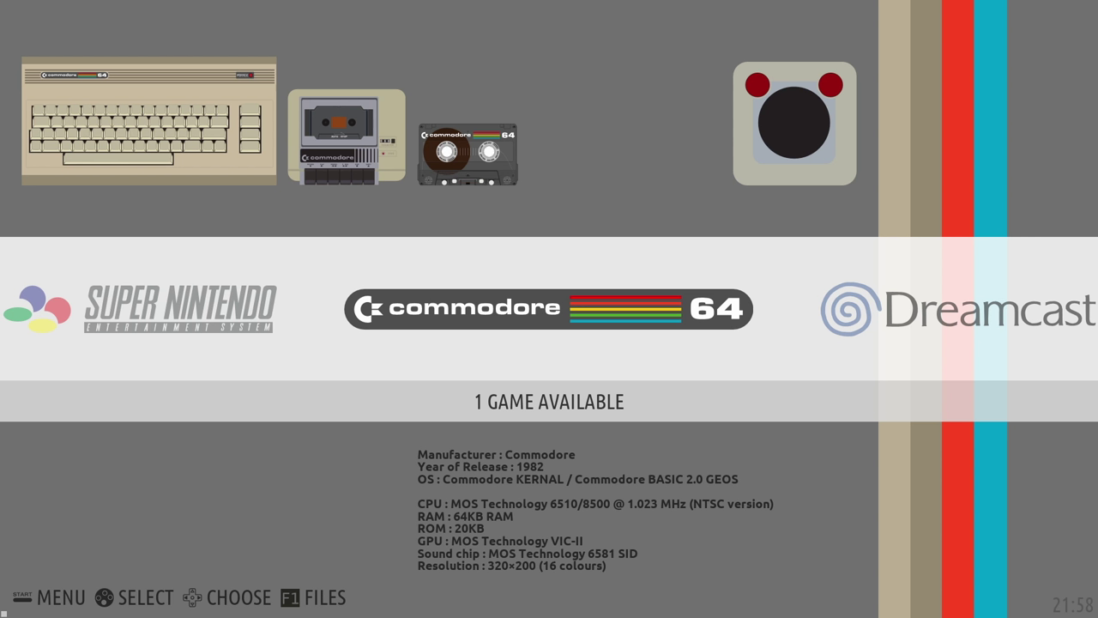
# Quit the running Batocera session from the main menu's final entry so the computer boots again.
pyautogui.press('Return')
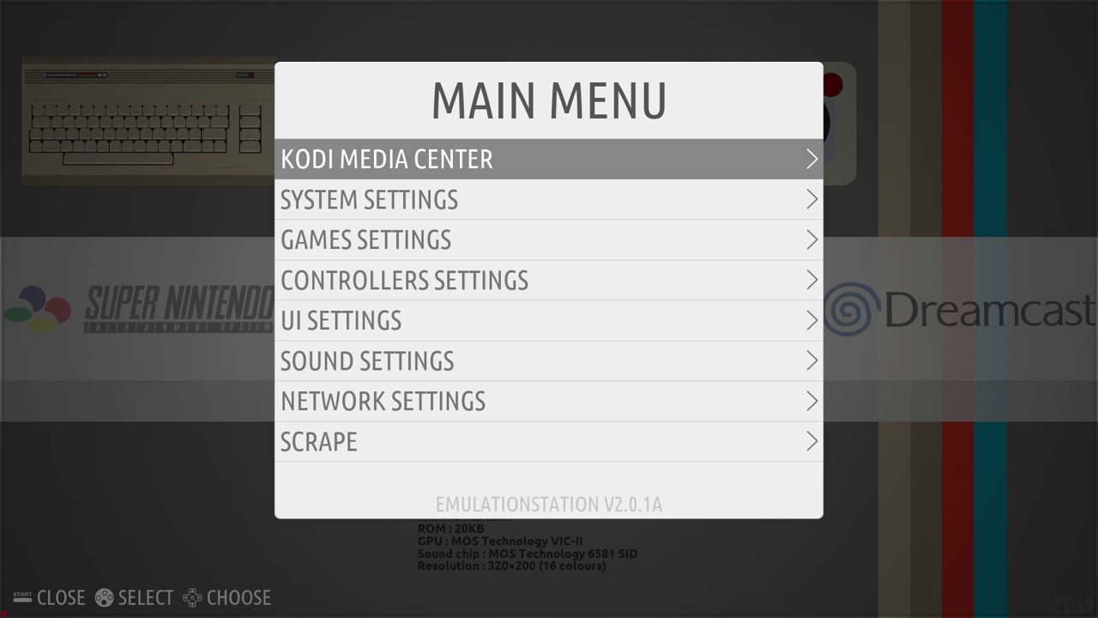
pyautogui.press('Down')
pyautogui.press('Down')
pyautogui.press('Down')
pyautogui.press('Down')
pyautogui.press('Down')
pyautogui.press('Down')
pyautogui.press('Down')
pyautogui.press('Down')
pyautogui.press('Return')
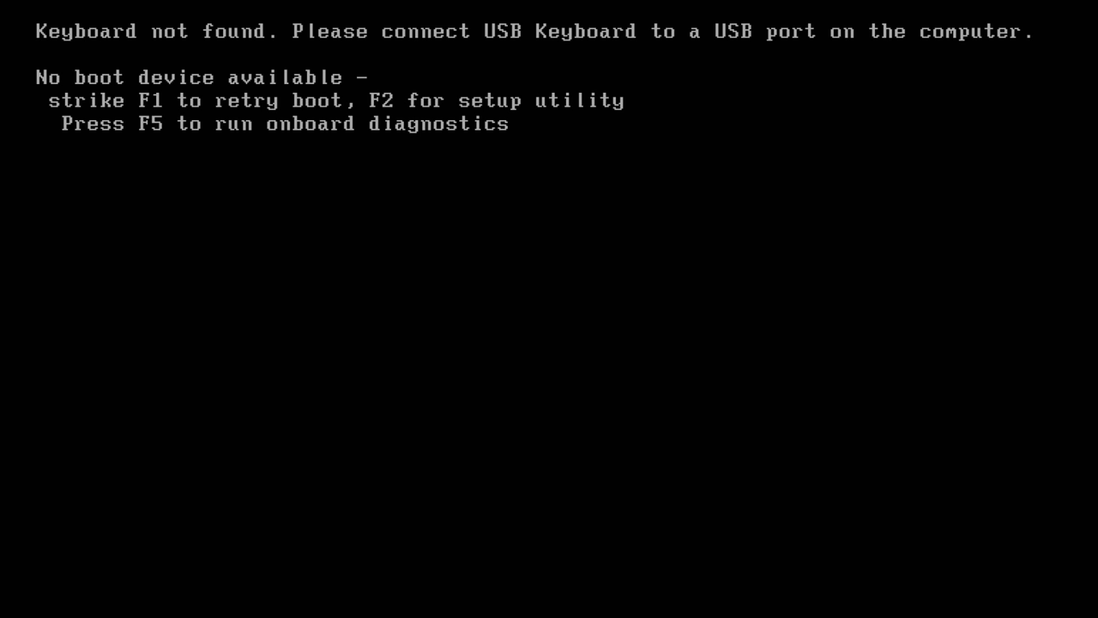
# Enter the BIOS setup and move Onboard SATA Hard Drive above USB Device in the boot sequence.
pyautogui.press('F2')
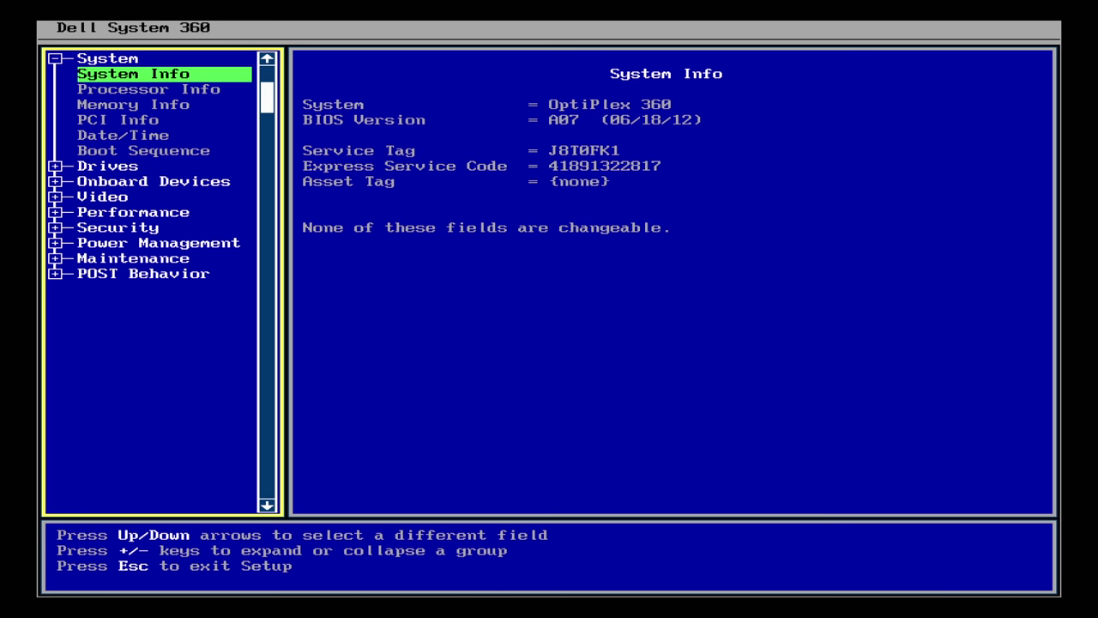
pyautogui.press('Down')
pyautogui.press('Down')
pyautogui.press('Down')
pyautogui.press('Down')
pyautogui.press('Down')
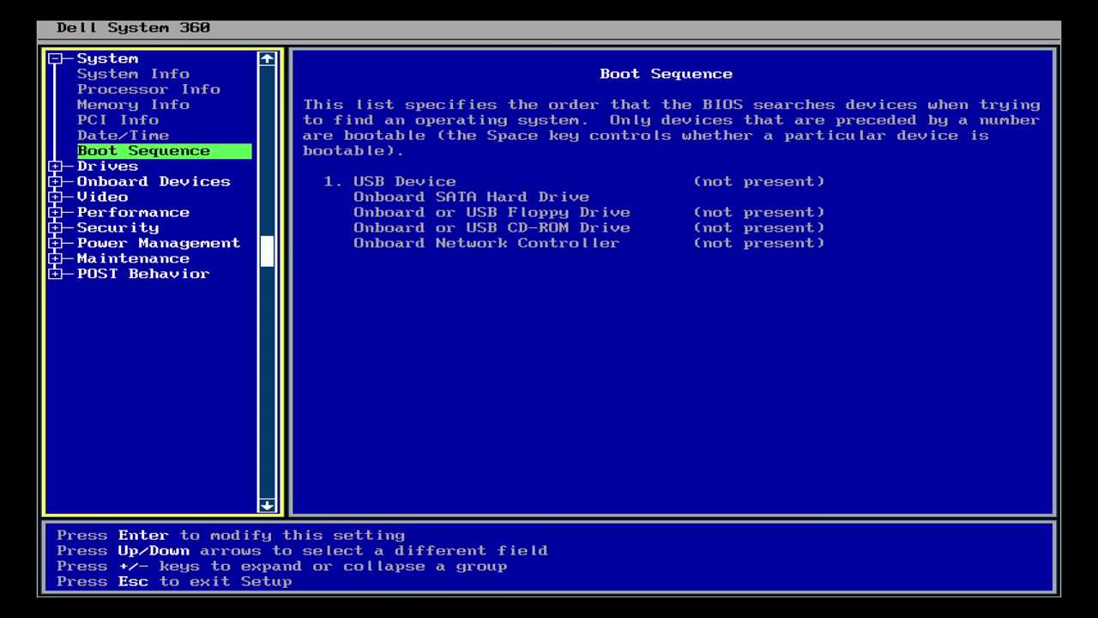
pyautogui.press('Return')
pyautogui.press('Down')
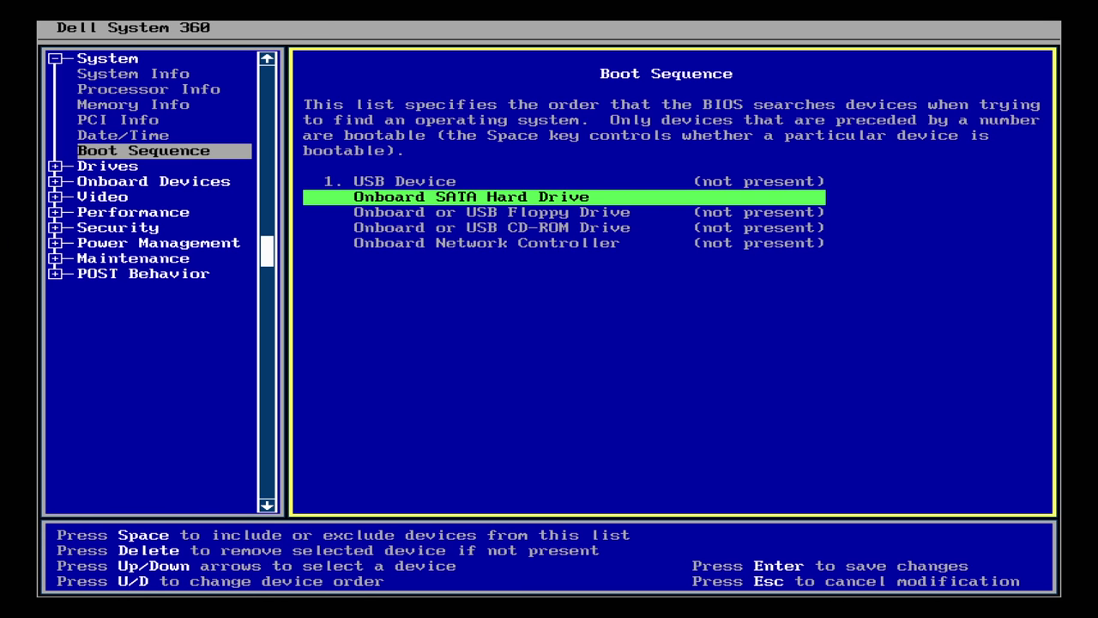
pyautogui.press('u')
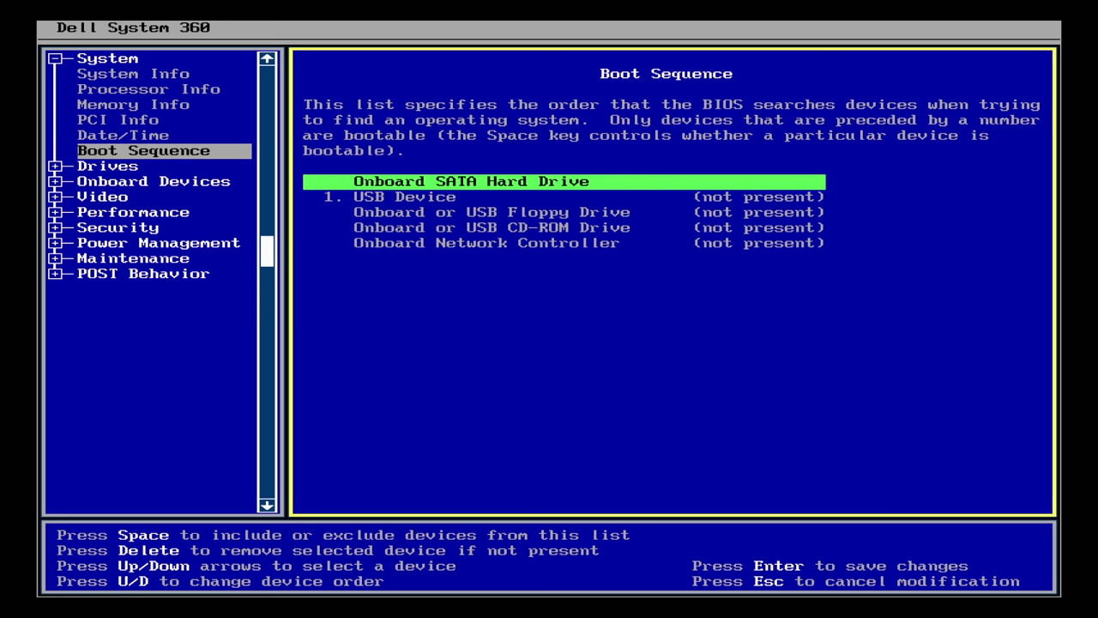
# Remove USB Device from the boot sequence and include Onboard SATA Hard Drive as a bootable device.
pyautogui.press('Down')
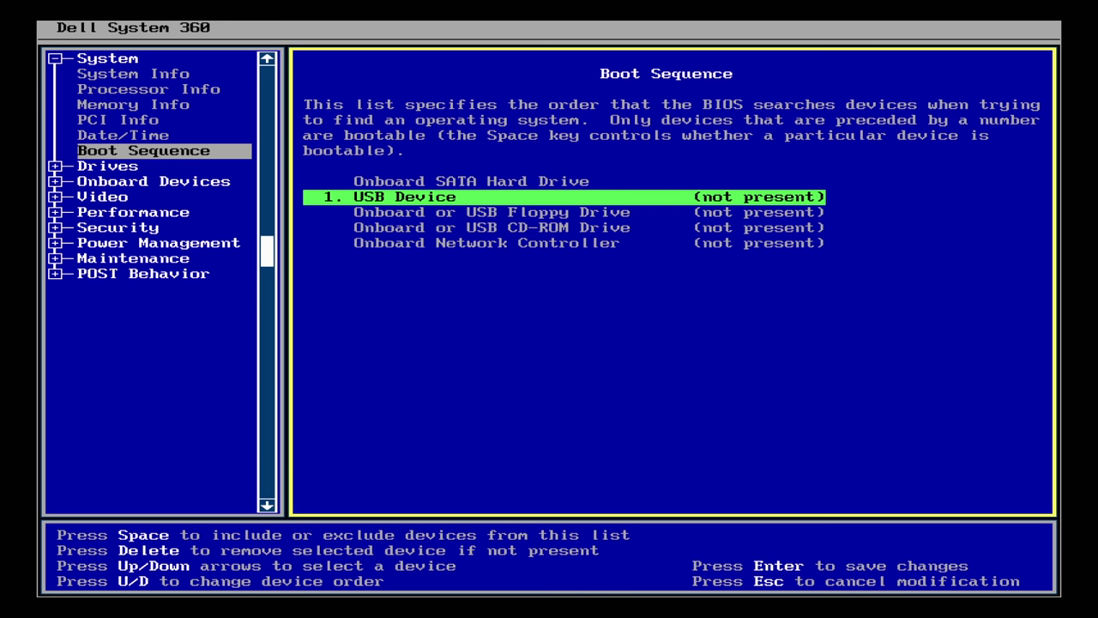
pyautogui.press('Delete')
pyautogui.press('Up')
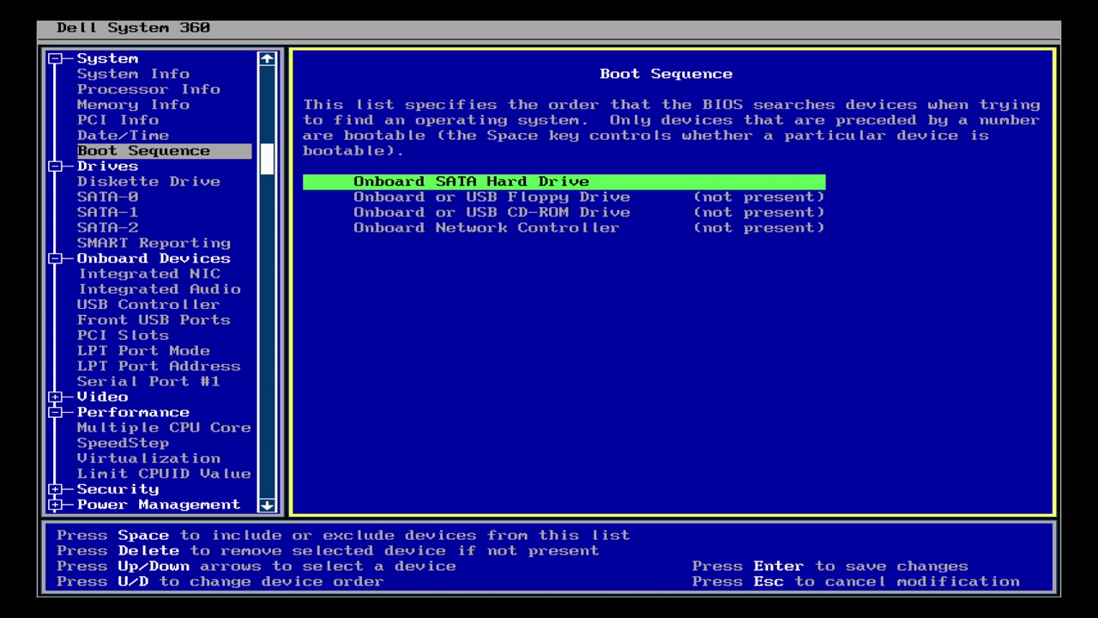
pyautogui.press('space')
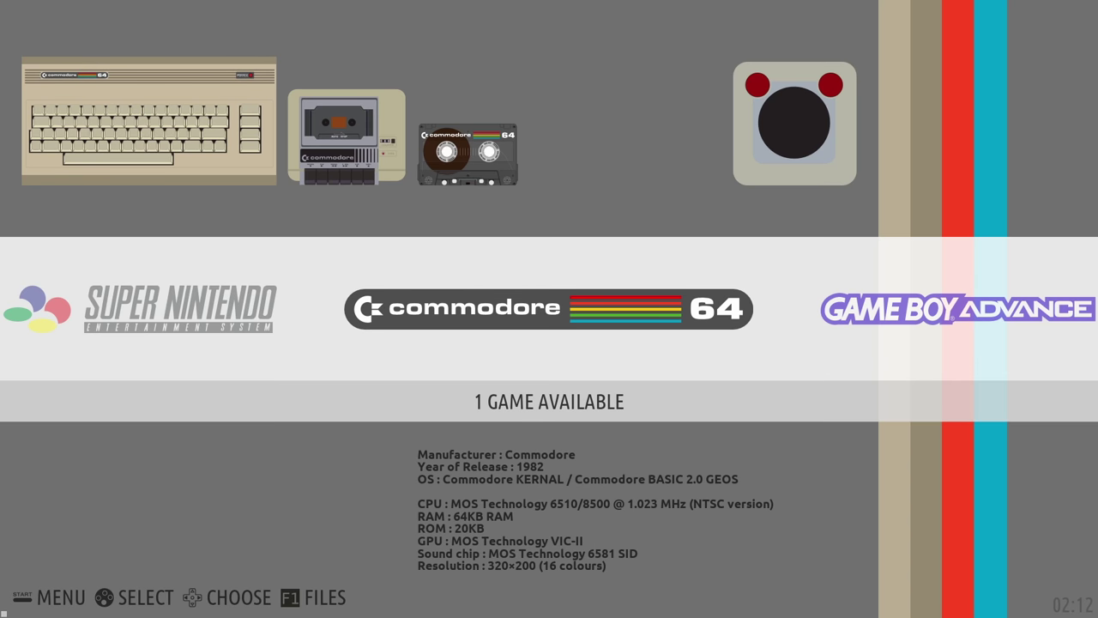
# Examine Batocera's system information, including version, disk usage, architecture, OpenGL and CPU details.
pyautogui.press('Return')
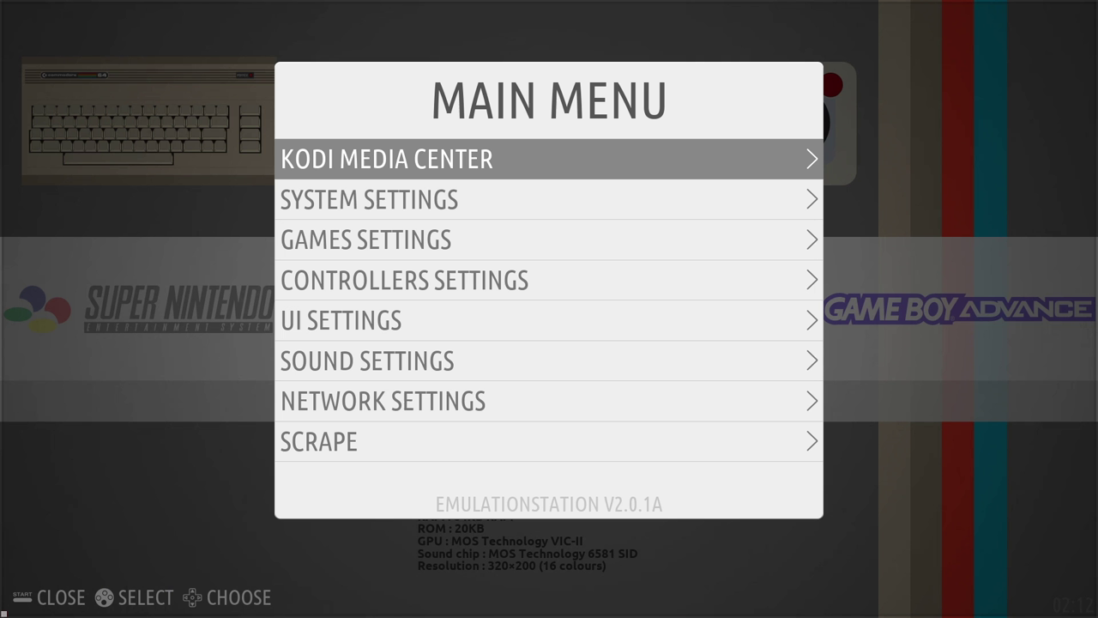
pyautogui.press('Down')
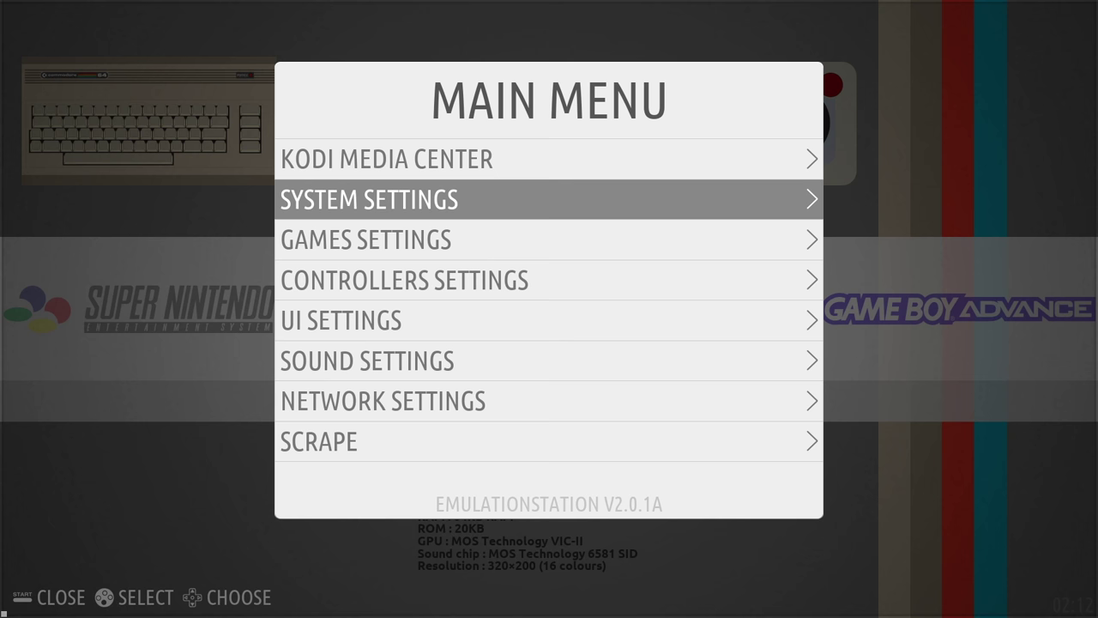
pyautogui.press('Return')
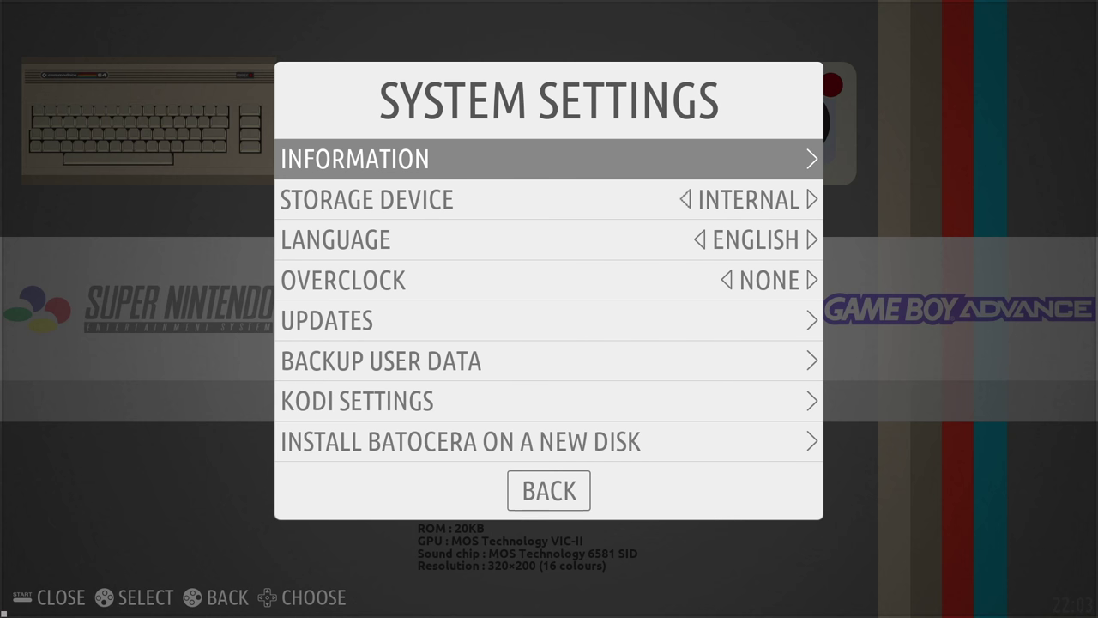
pyautogui.press('Return')
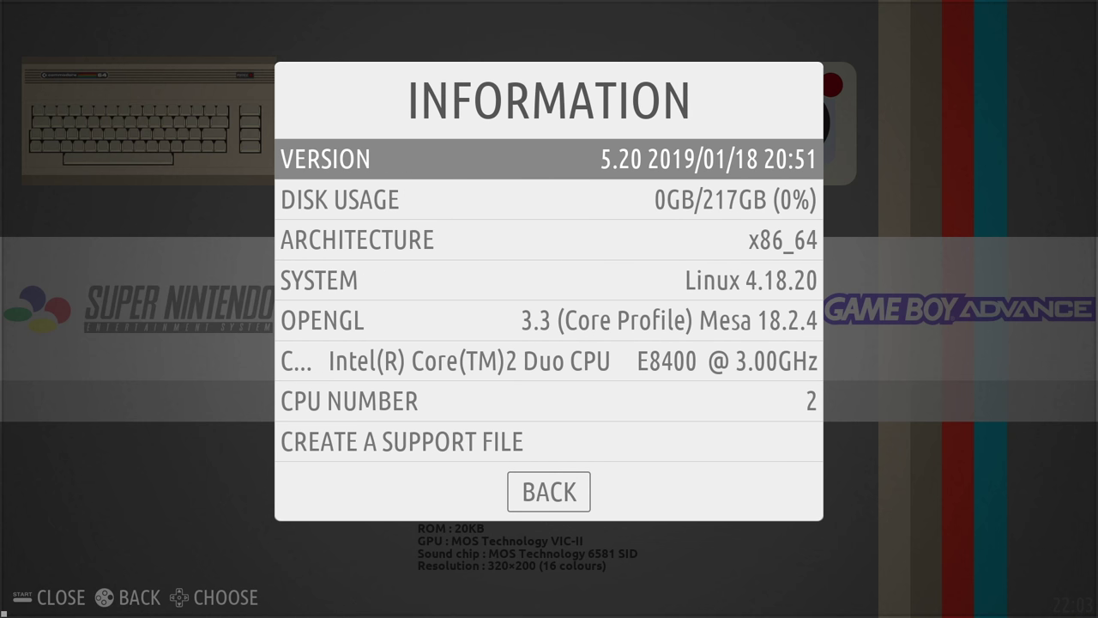
pyautogui.press('Down')
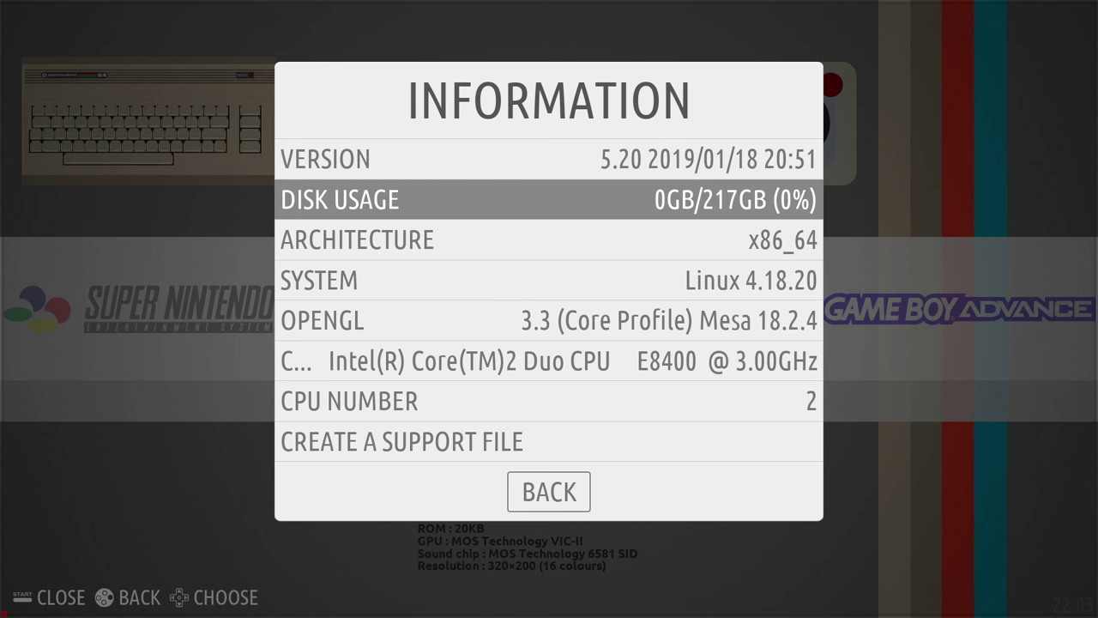
pyautogui.press('Down')
pyautogui.press('Down')
pyautogui.press('Down')
pyautogui.press('Down')
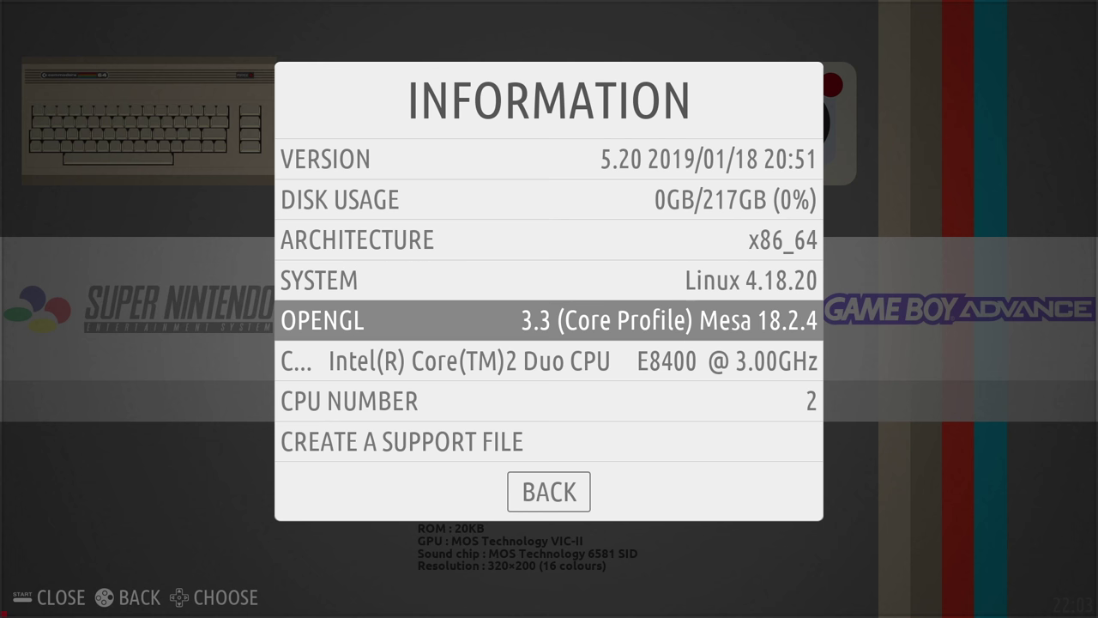
pyautogui.press('Down')
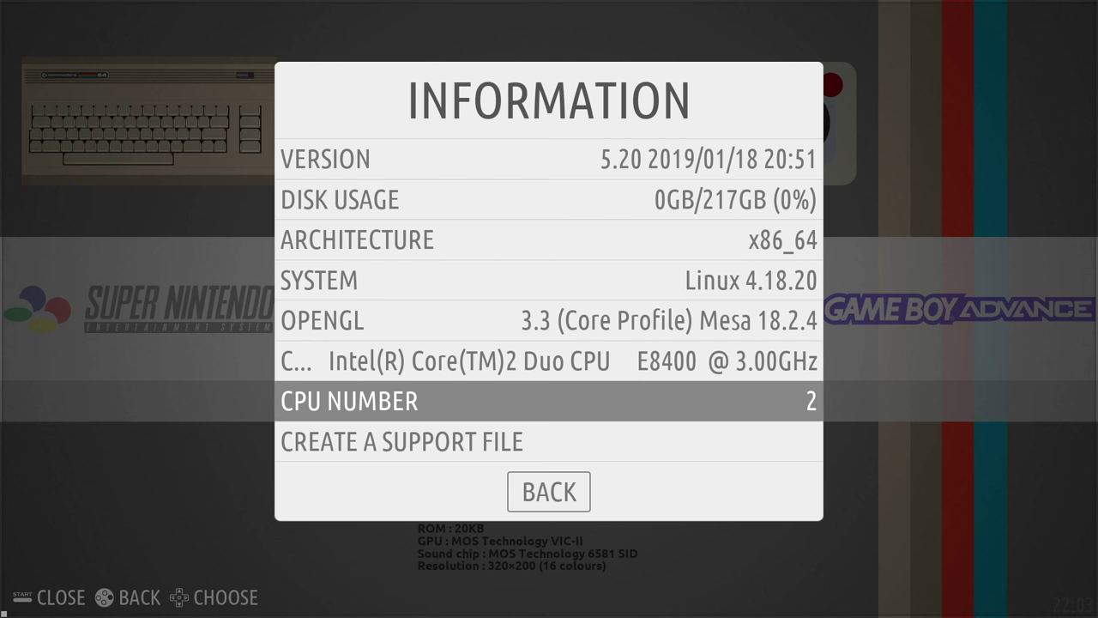
pyautogui.press('Escape')
# Look through the remaining system settings from Storage Device to Kodi Settings and return to the game system selection.
pyautogui.press('Down')
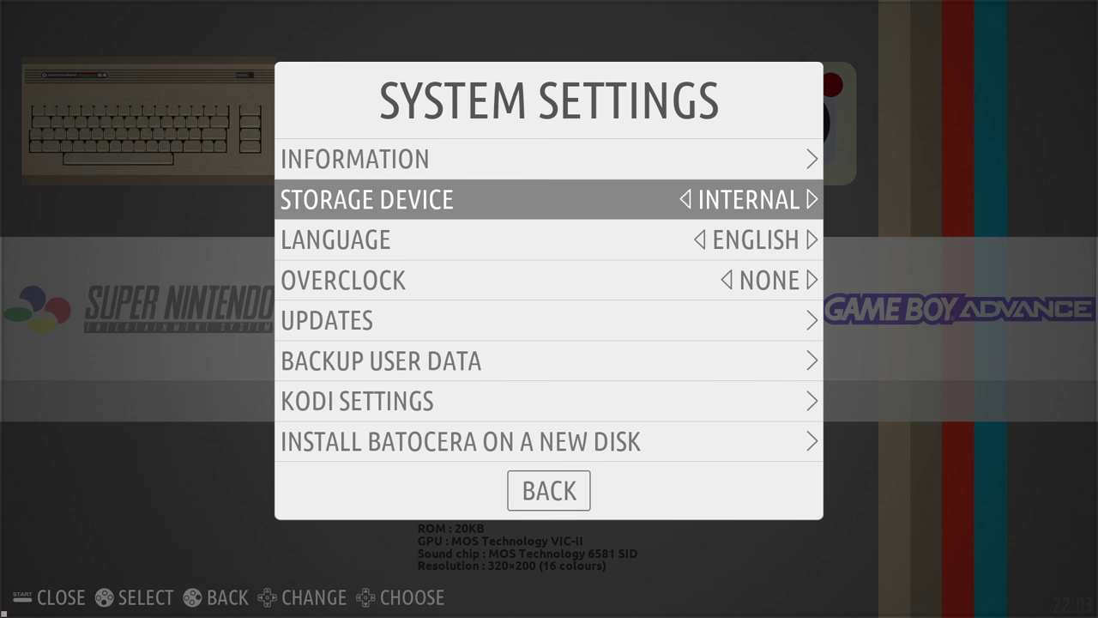
pyautogui.press('Down')
pyautogui.press('Down')
pyautogui.press('Down')
pyautogui.press('Down')
pyautogui.press('Down')
pyautogui.press('Down')
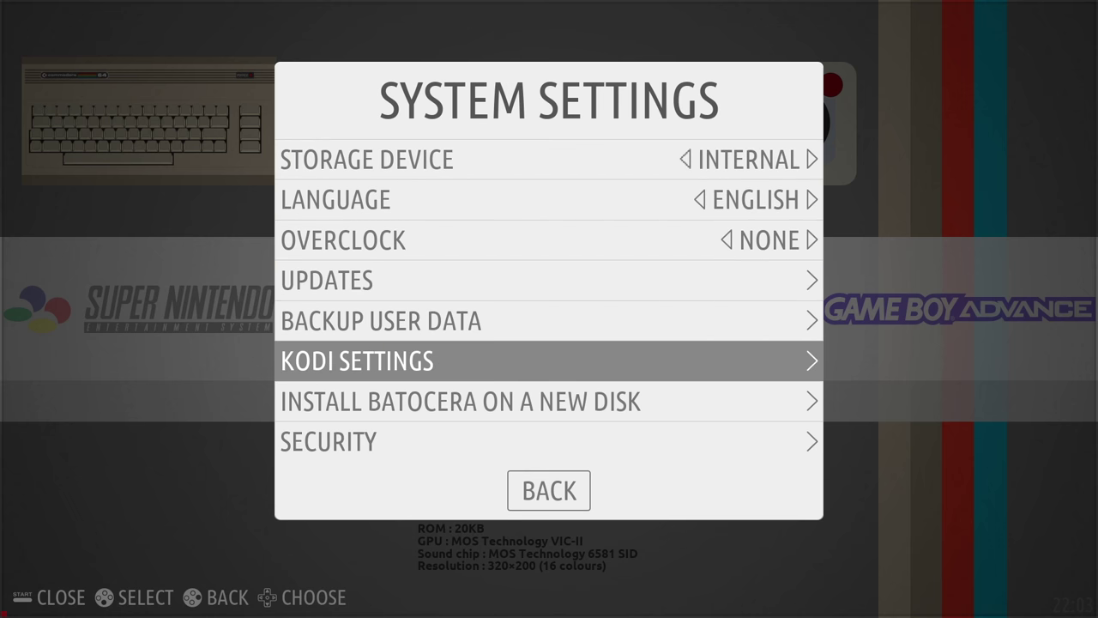
pyautogui.press('Escape')
pyautogui.press('Escape')
# Browse the available game systems, including Game Boy Advance, Nintendo Entertainment System, PC Engine and DOOM.
pyautogui.press('Right')
pyautogui.press('Right')
pyautogui.press('Right')
pyautogui.press('Right')
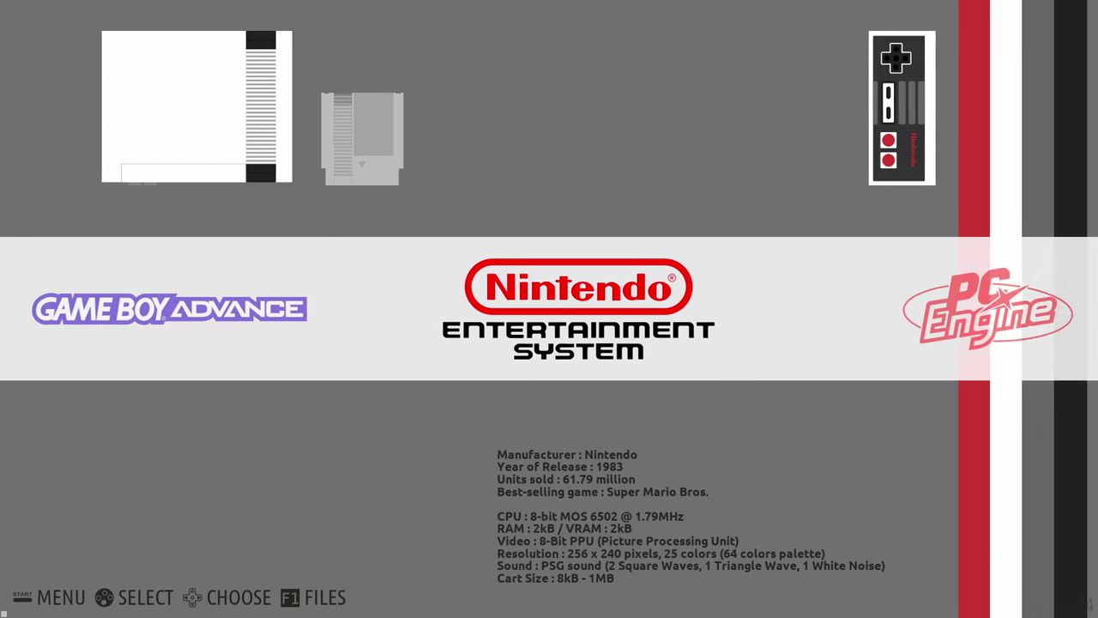
pyautogui.press('Left')
pyautogui.press('Left')
pyautogui.press('Left')
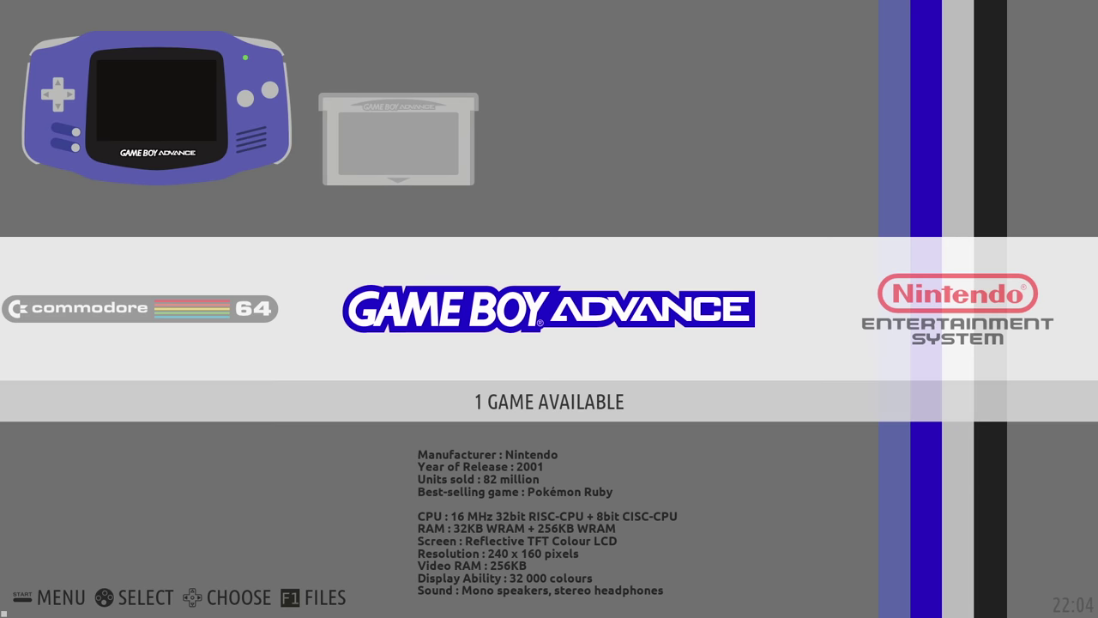
pyautogui.press('Right')
pyautogui.press('Right')
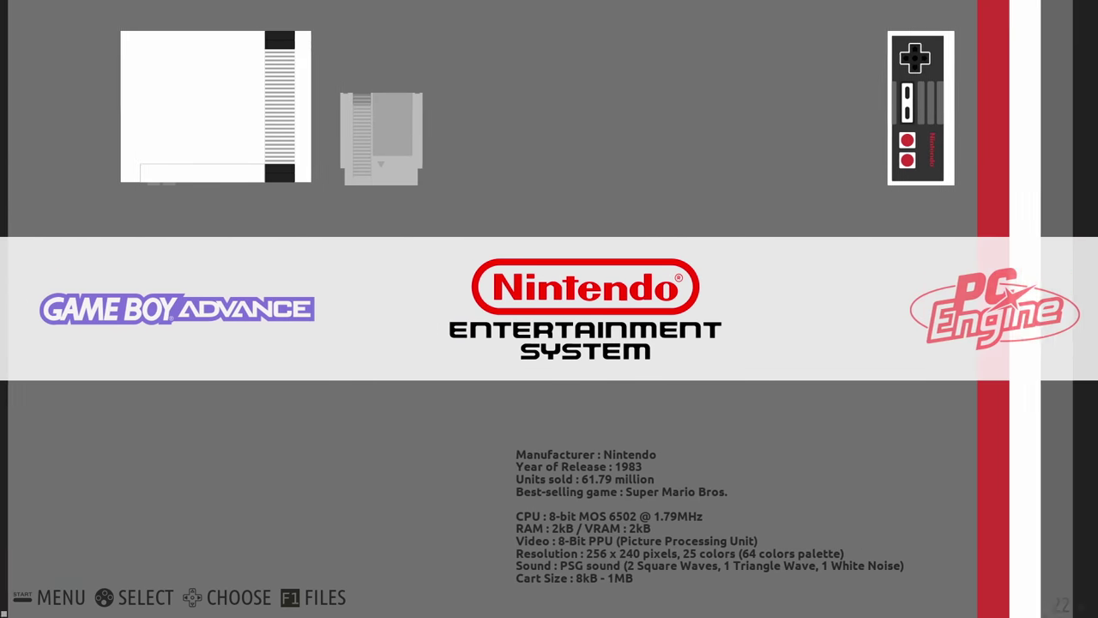
pyautogui.press('Right')
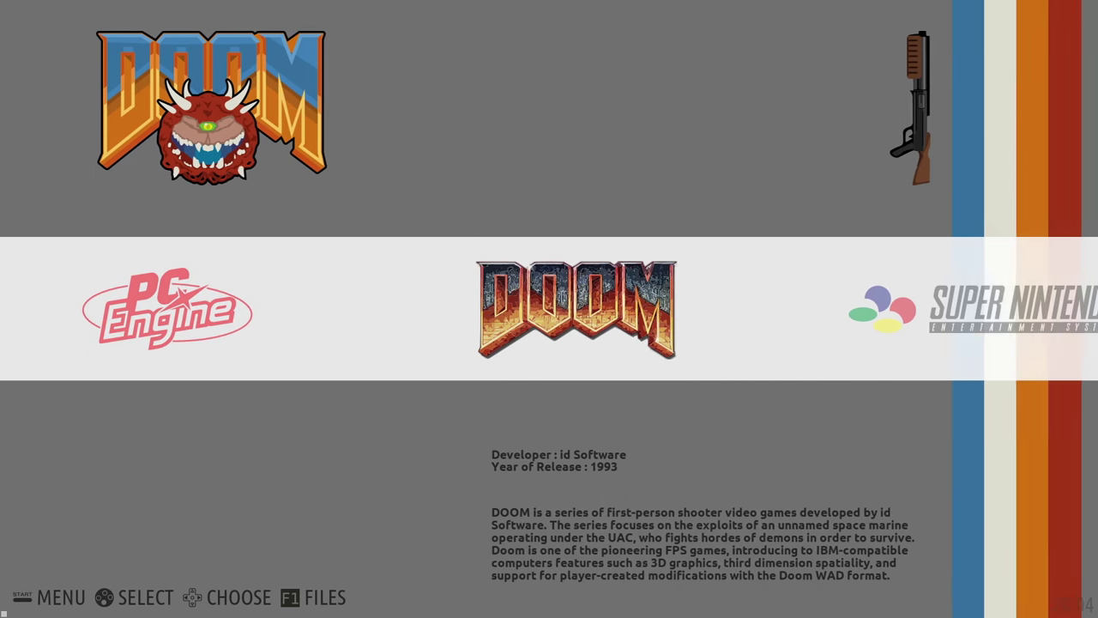